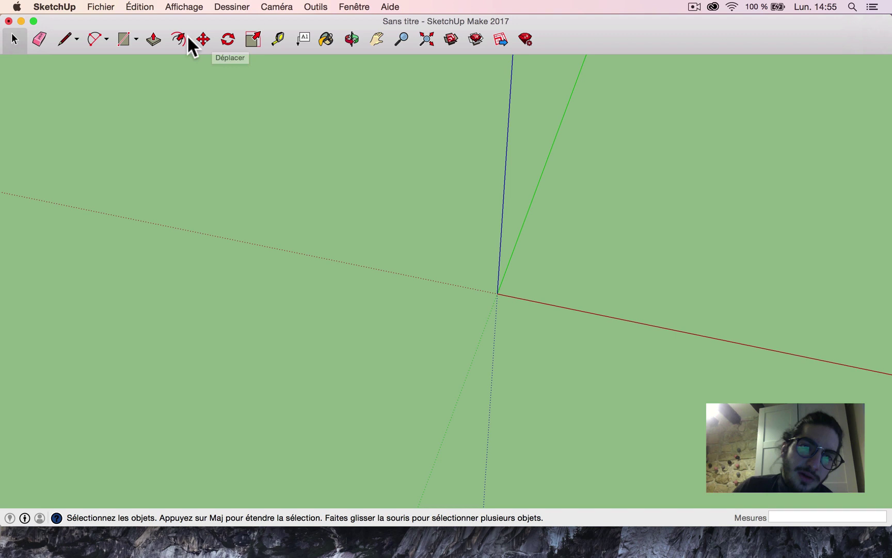
Activate the Move (Déplacer) tool in the empty, untitled model.
click(204, 41)
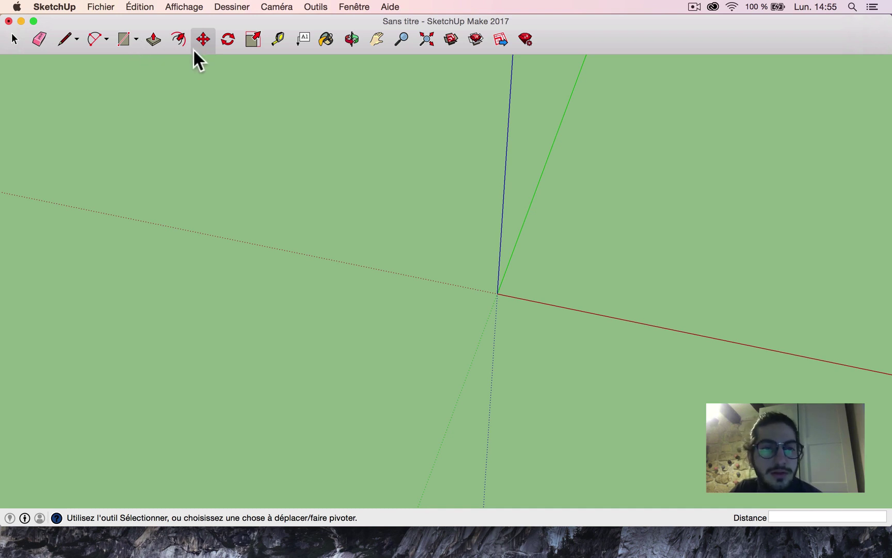
click(14, 40)
click(64, 39)
click(679, 270)
click(567, 239)
click(13, 39)
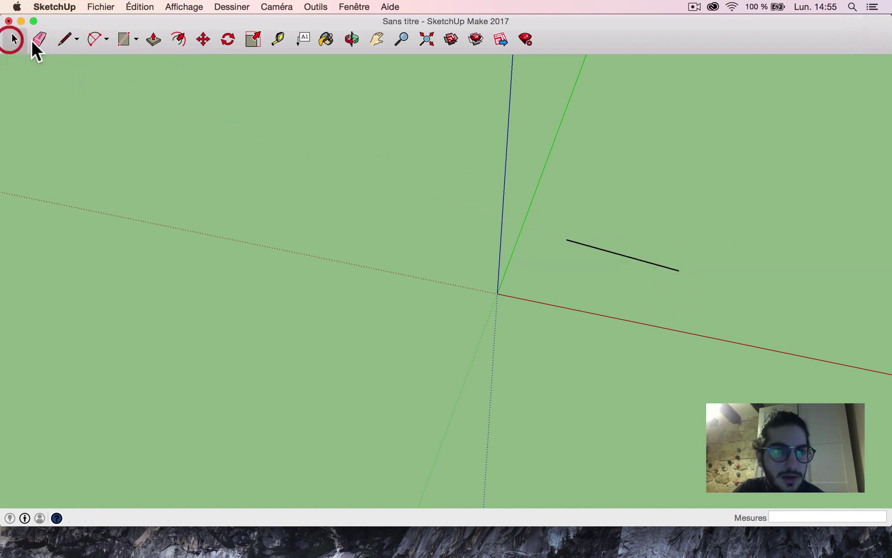
click(201, 39)
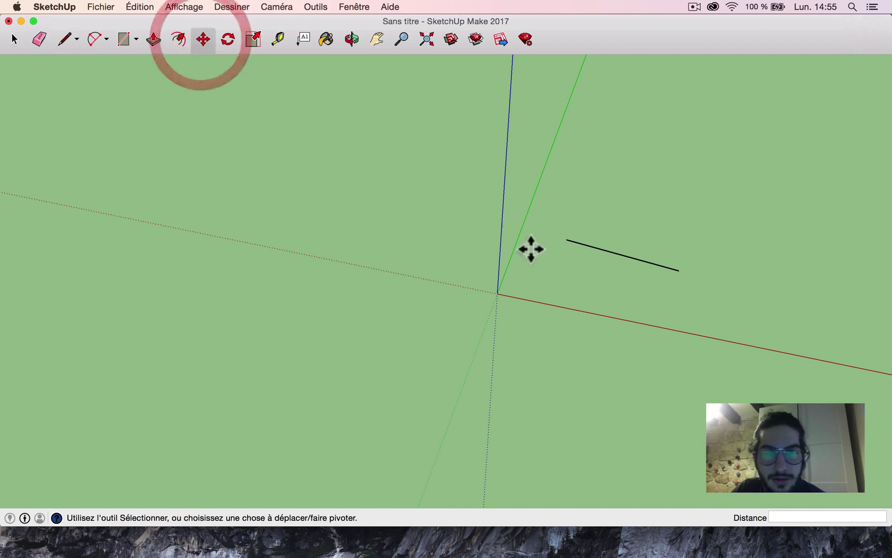
drag(615, 253, 333, 244)
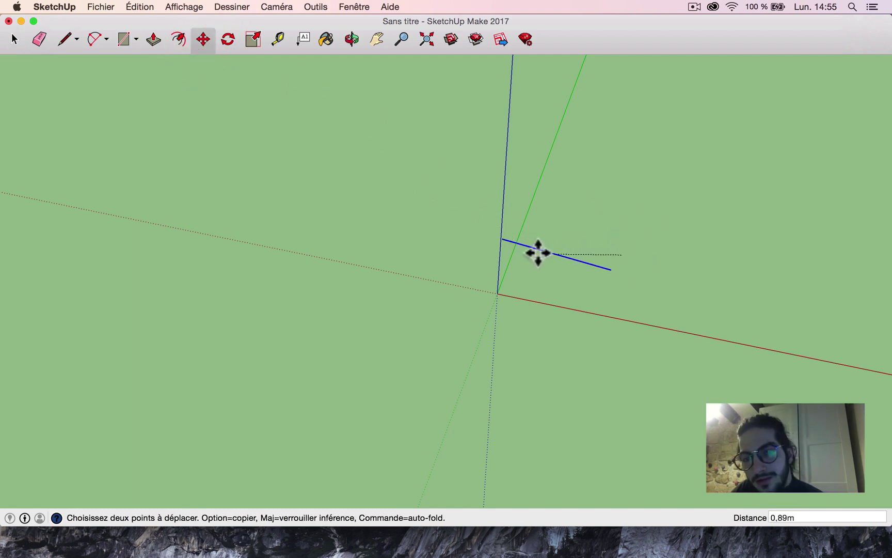
click(333, 244)
click(332, 244)
key(space)
key(BackSpace)
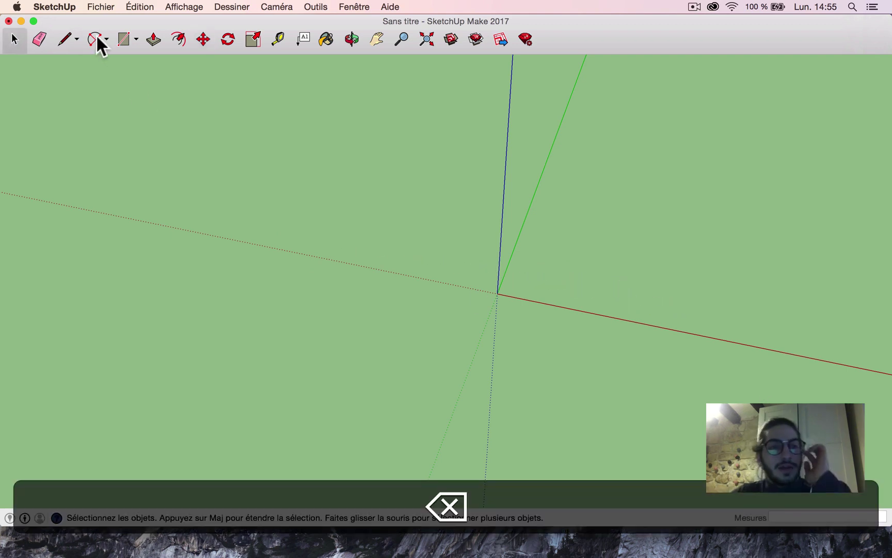
click(97, 38)
click(334, 344)
click(454, 240)
click(309, 215)
click(203, 39)
click(324, 214)
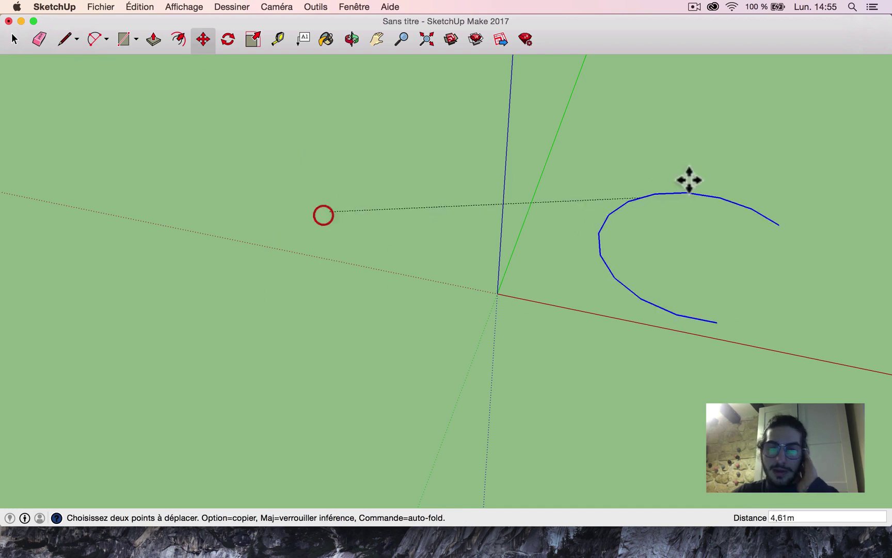
click(659, 160)
click(14, 40)
drag(595, 118, 839, 326)
key(BackSpace)
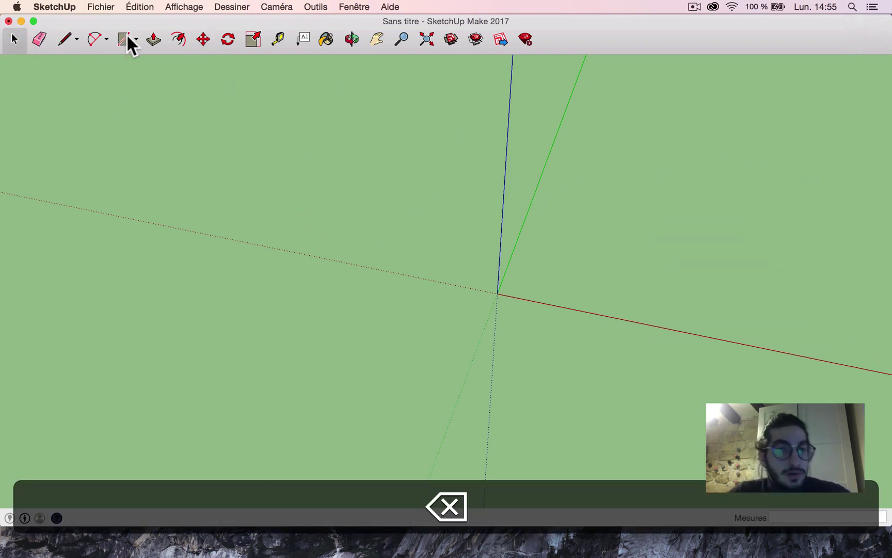
click(126, 36)
click(188, 322)
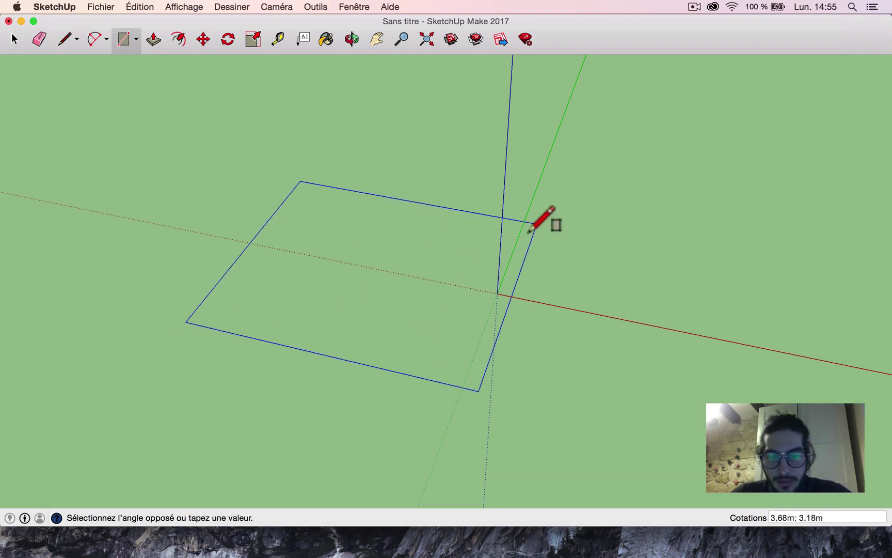
click(539, 224)
click(16, 39)
click(206, 39)
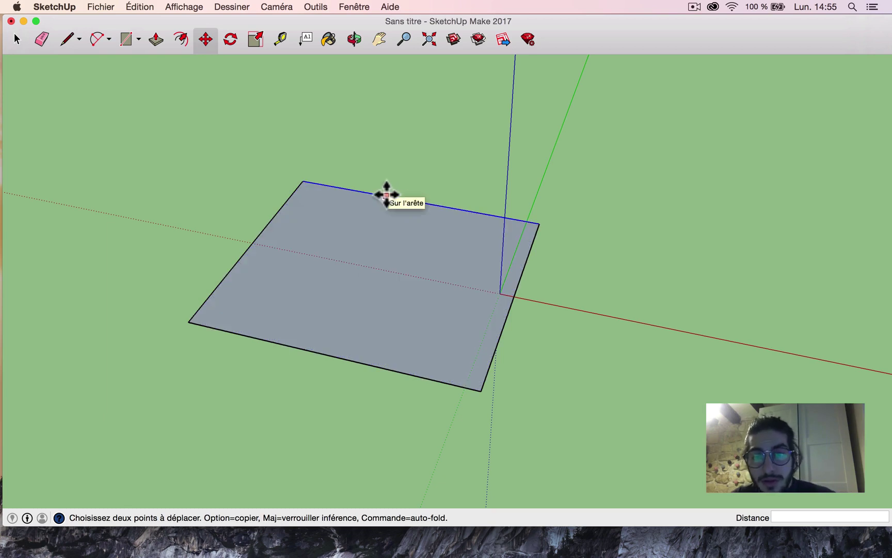
click(385, 194)
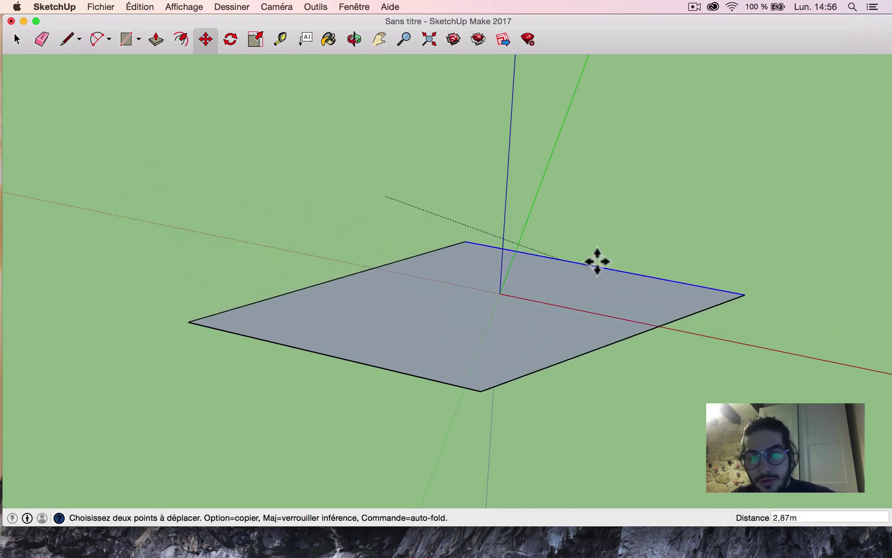
click(560, 241)
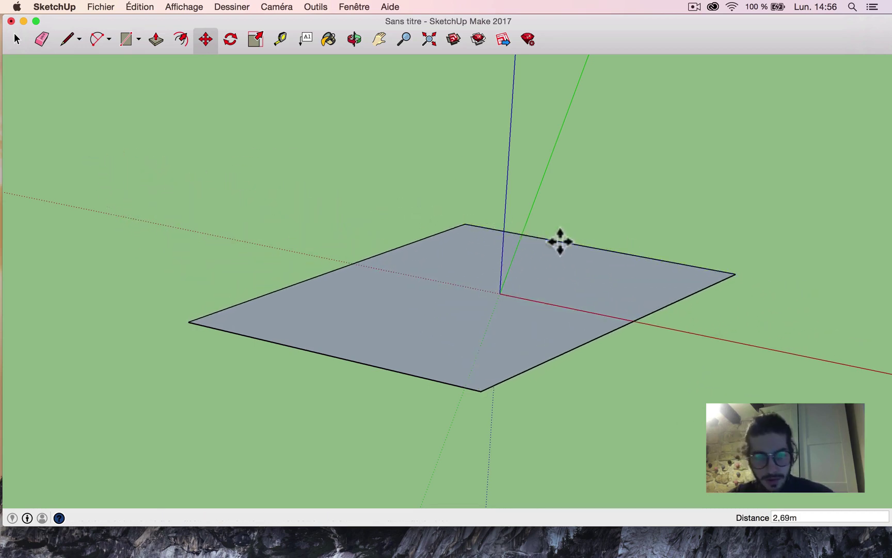
key(super+z)
click(279, 206)
key(super+z)
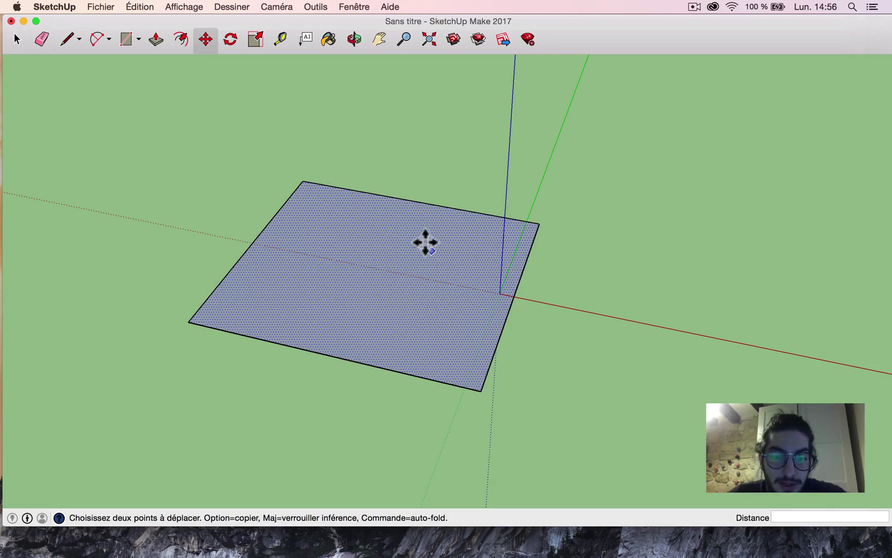
click(415, 283)
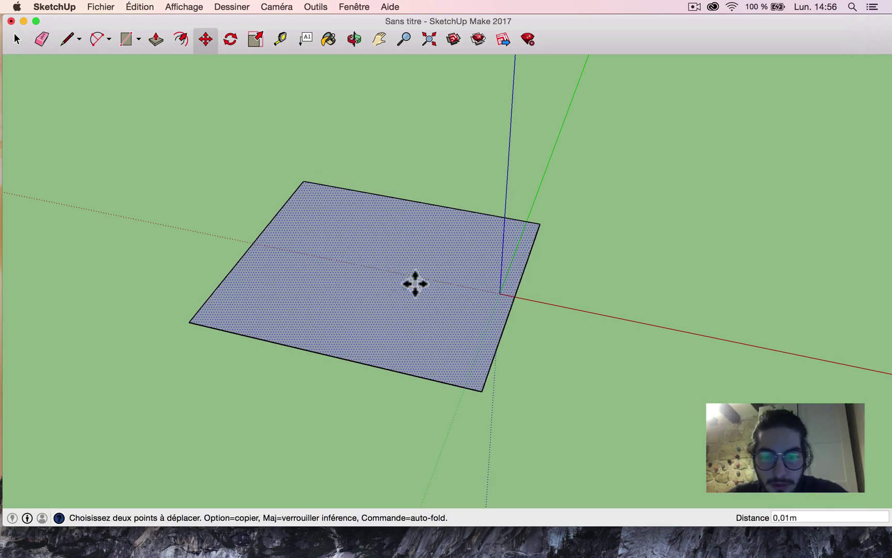
click(695, 230)
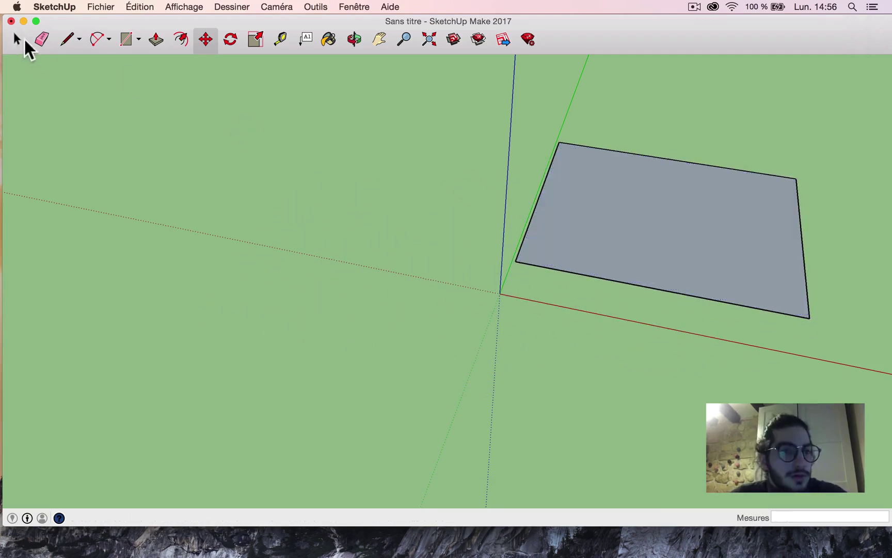
click(24, 38)
click(559, 230)
key(BackSpace)
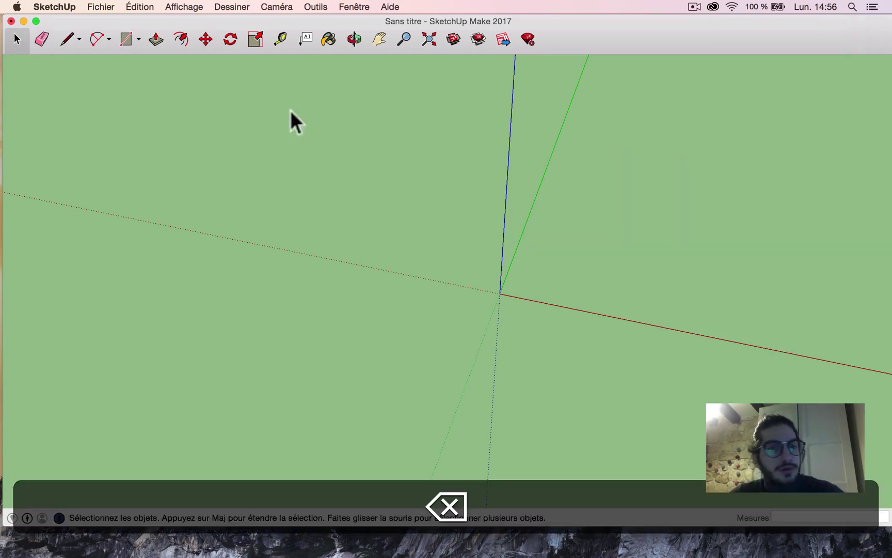
Draw a rectangle on the ground and push/pull it up into a 0,92m box.
click(128, 39)
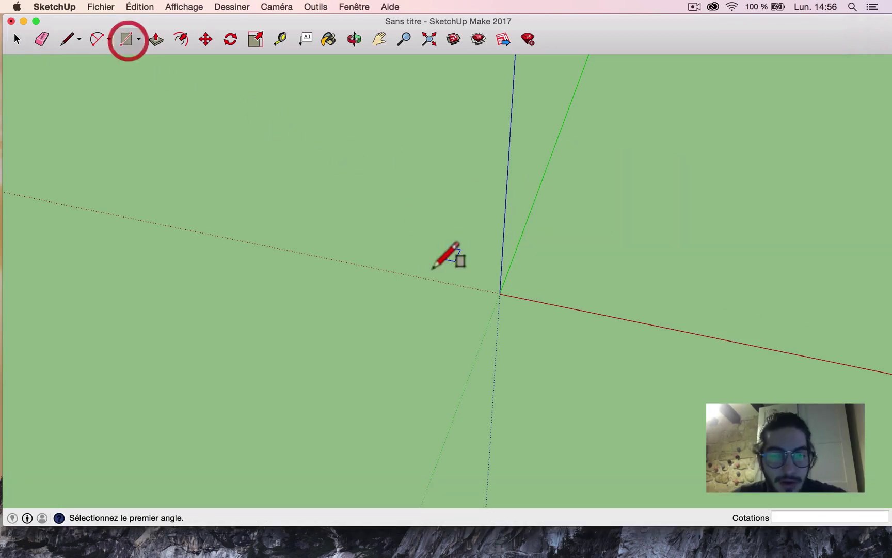
click(399, 192)
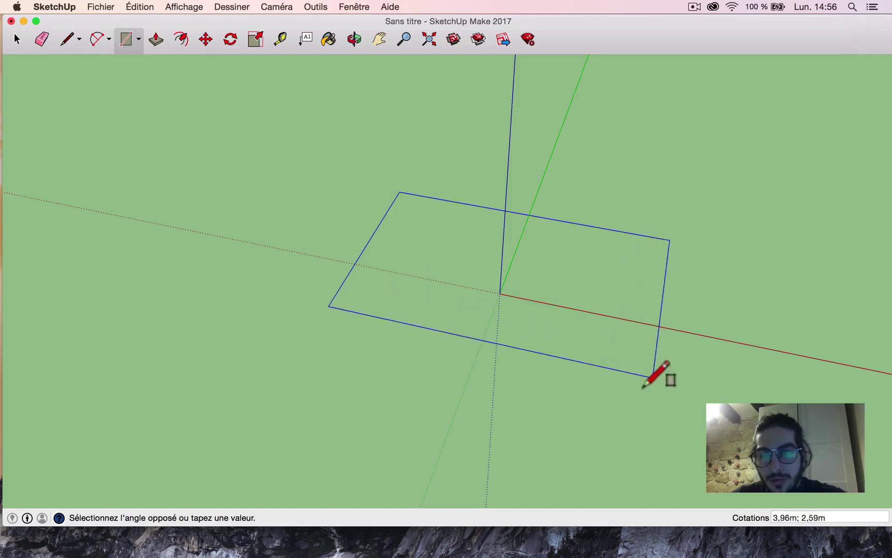
click(651, 378)
click(156, 40)
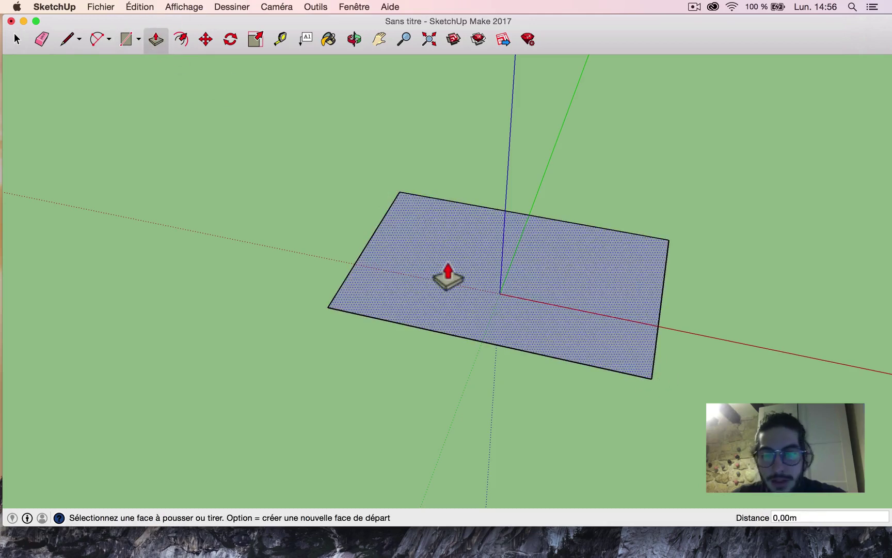
click(446, 273)
click(437, 217)
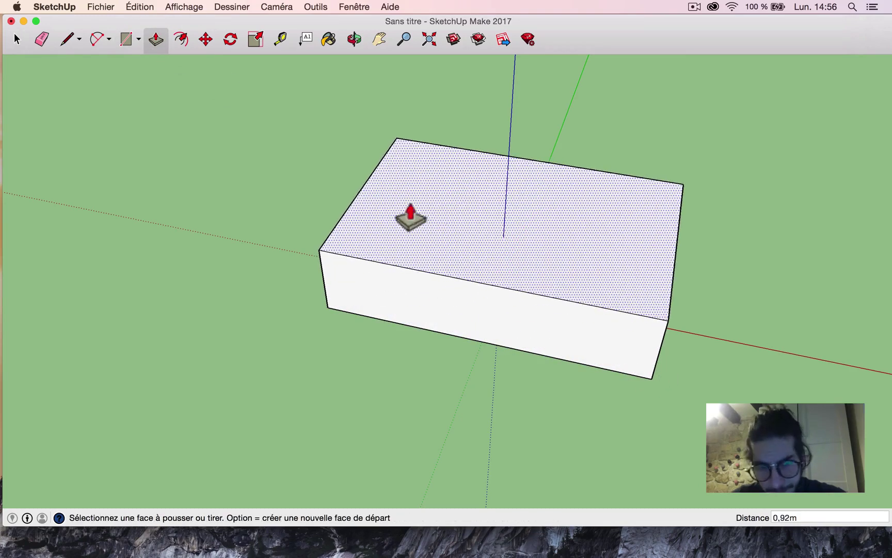
Move the box's top face with the Move tool, then undo the move with ⌘Z.
click(206, 39)
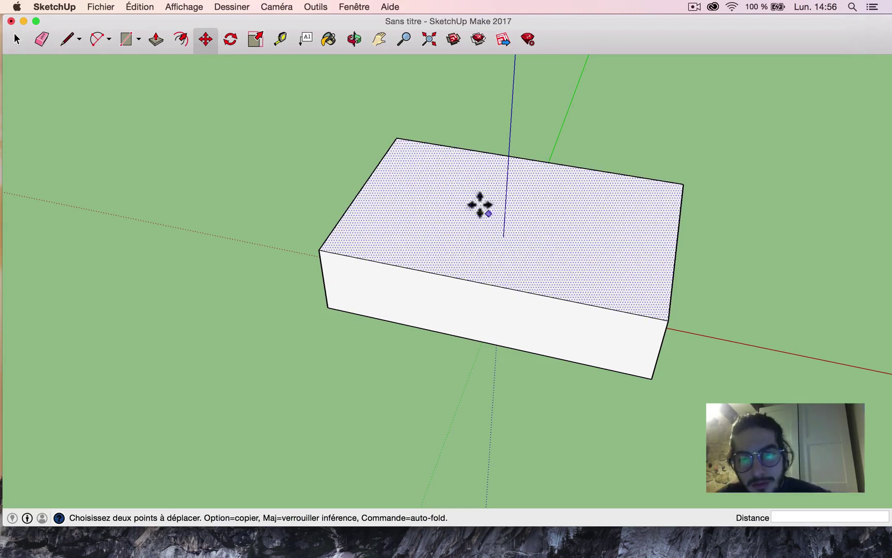
click(421, 195)
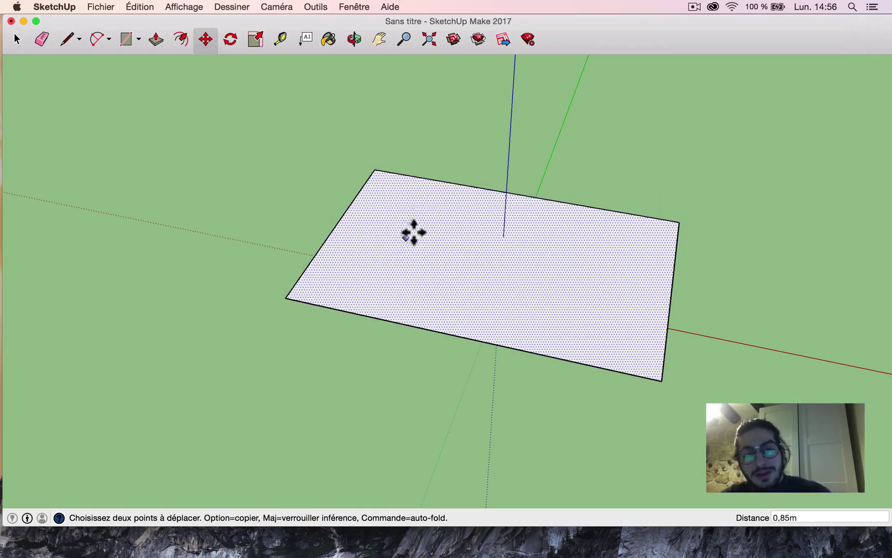
key(super+z)
middle_drag(457, 272, 369, 146)
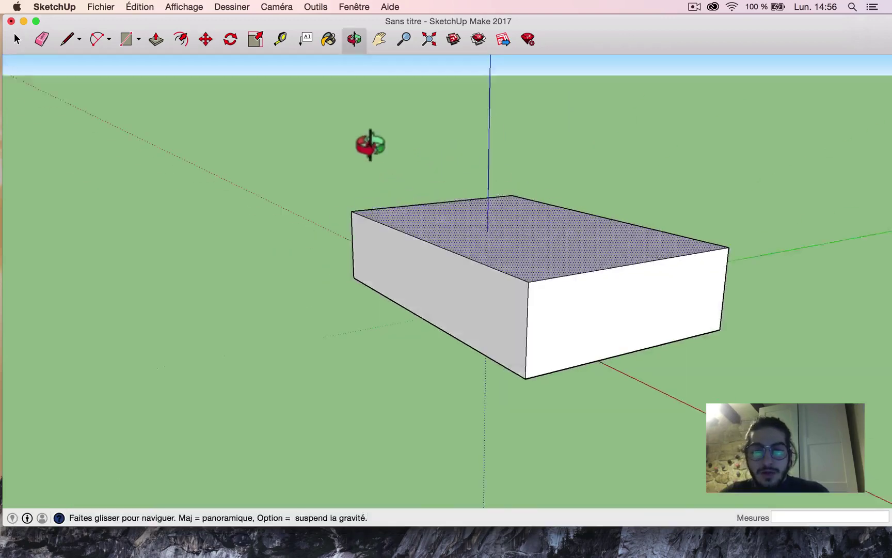
click(562, 235)
key(super+z)
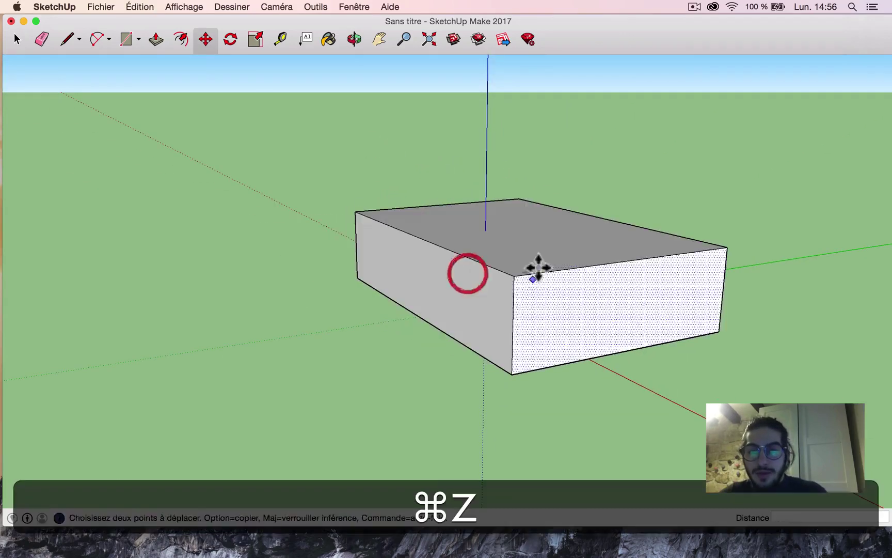
click(544, 273)
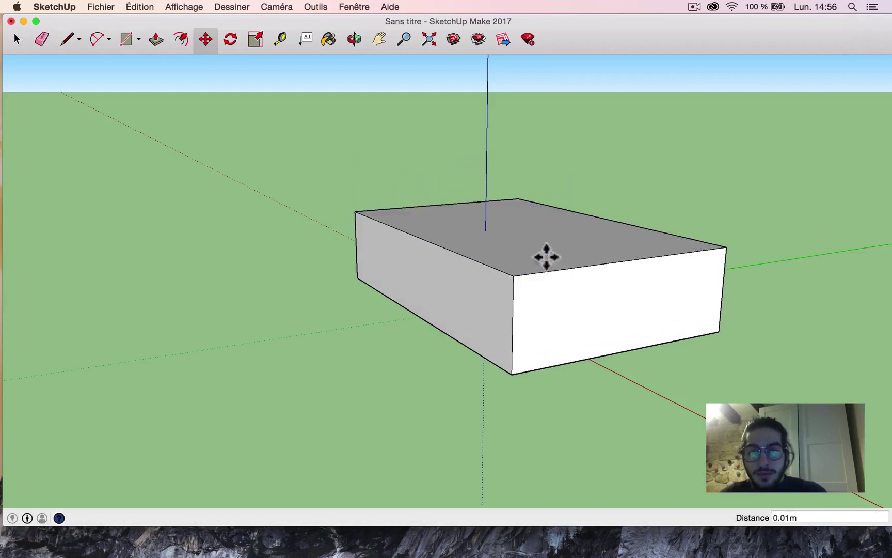
key(super+z)
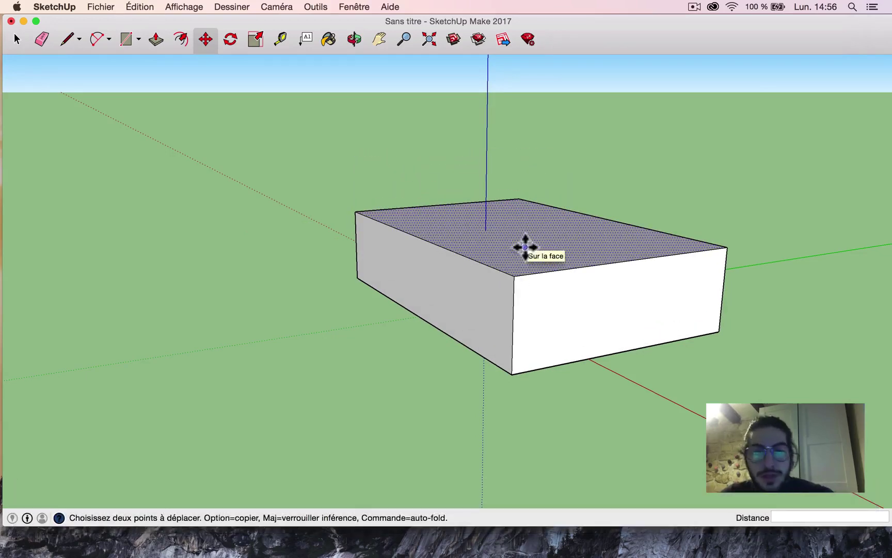
click(520, 235)
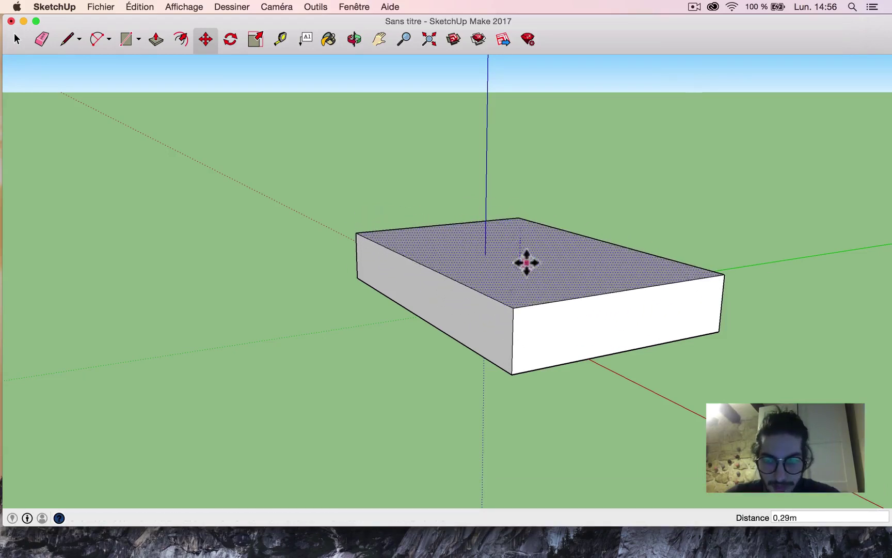
key(cmd+z)
click(26, 36)
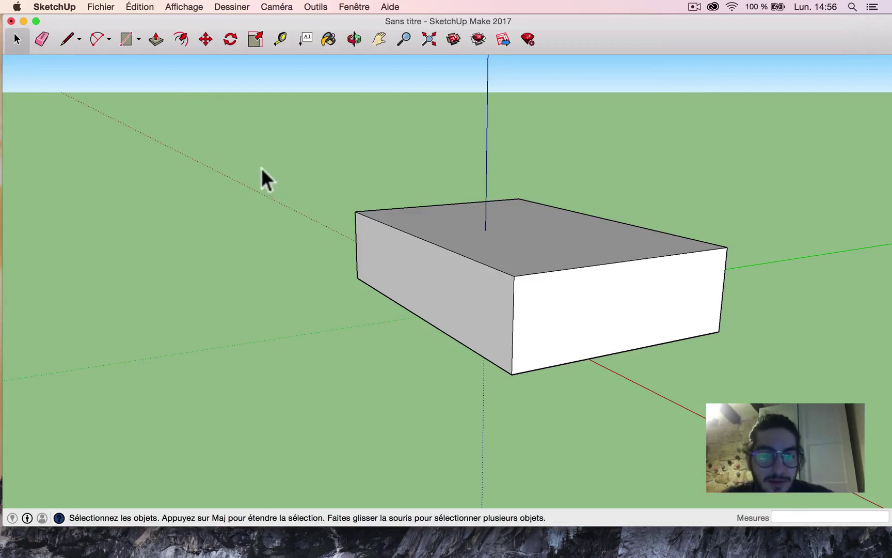
click(206, 40)
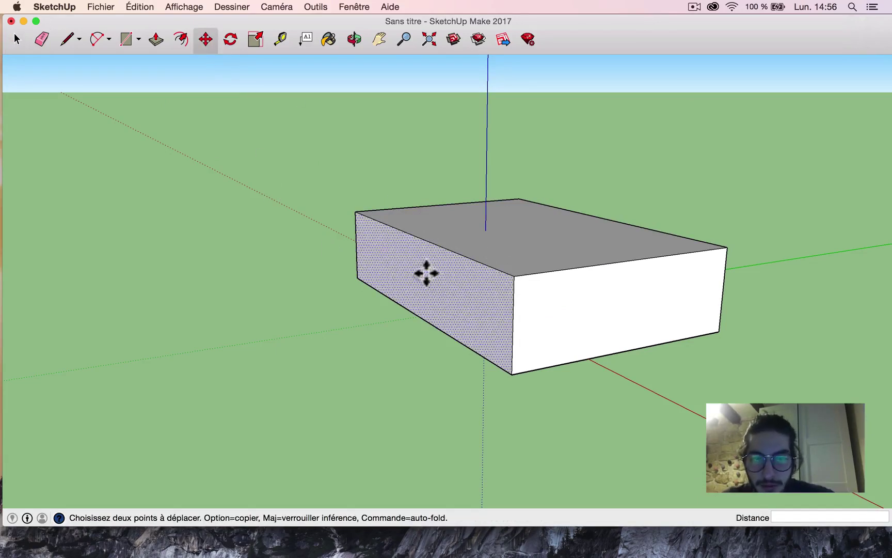
click(427, 273)
click(241, 315)
key(cmd+z)
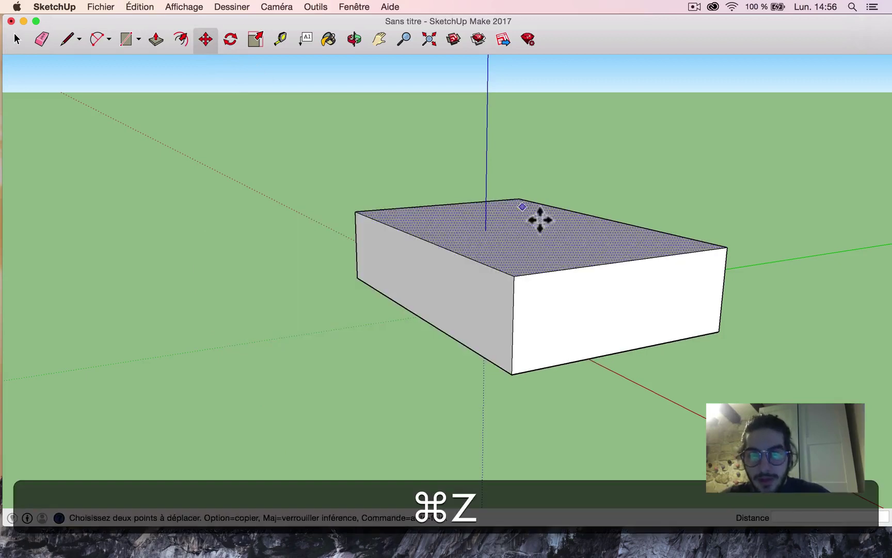
key(cmd+z)
click(502, 255)
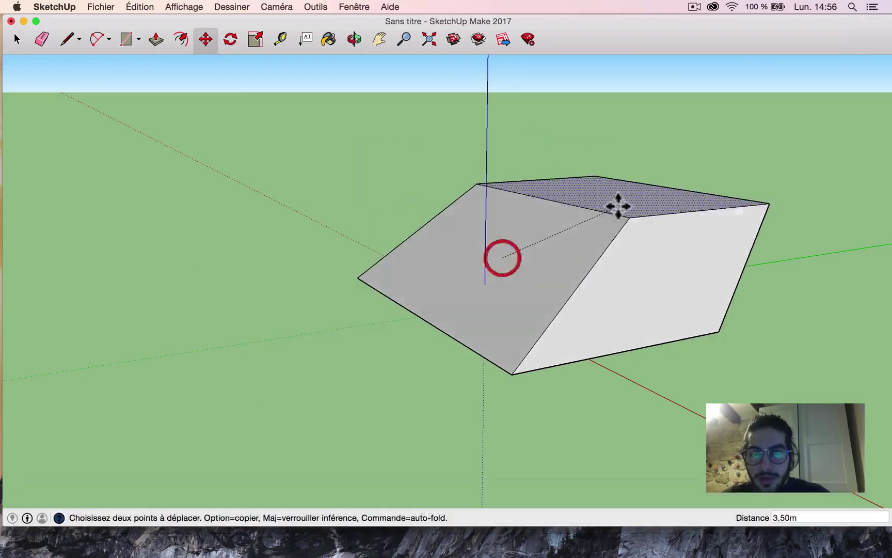
key(super+z)
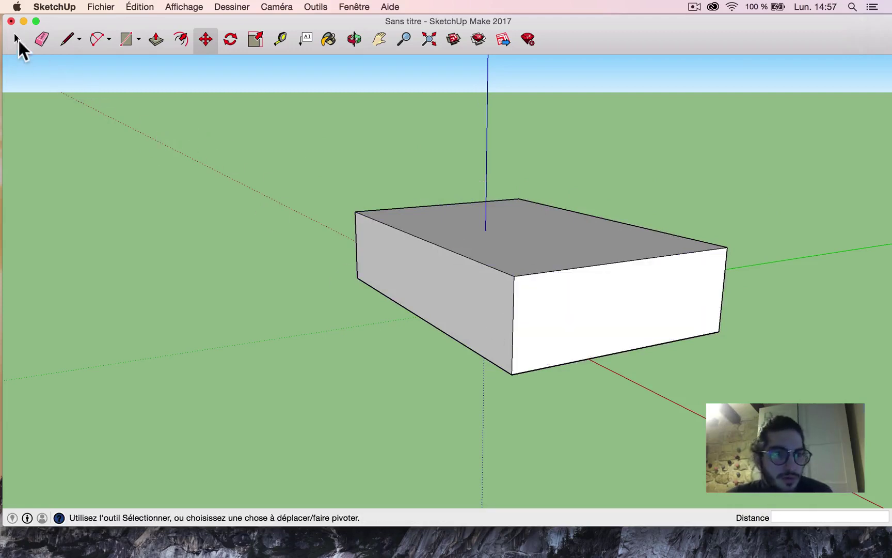
Select the box's top, front and left faces and a vertical edge in turn, then clear the selection.
click(17, 39)
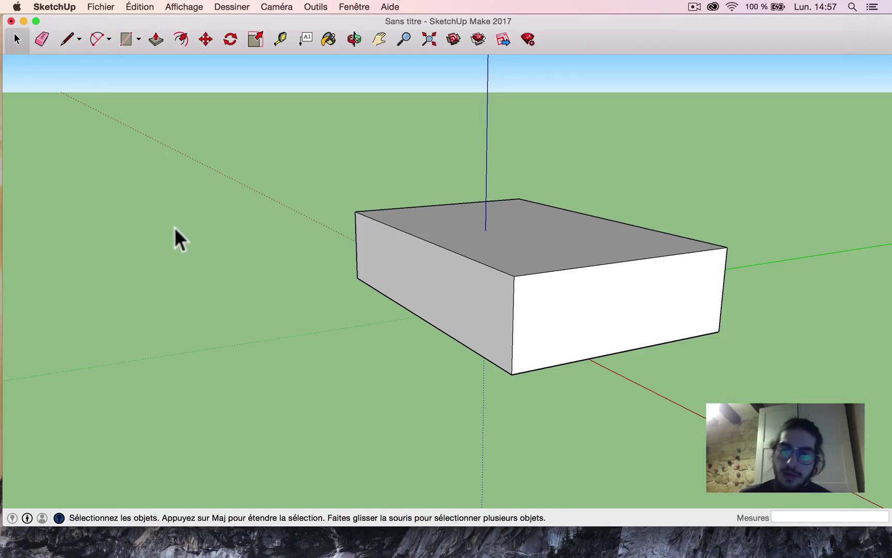
click(556, 245)
click(628, 294)
click(460, 288)
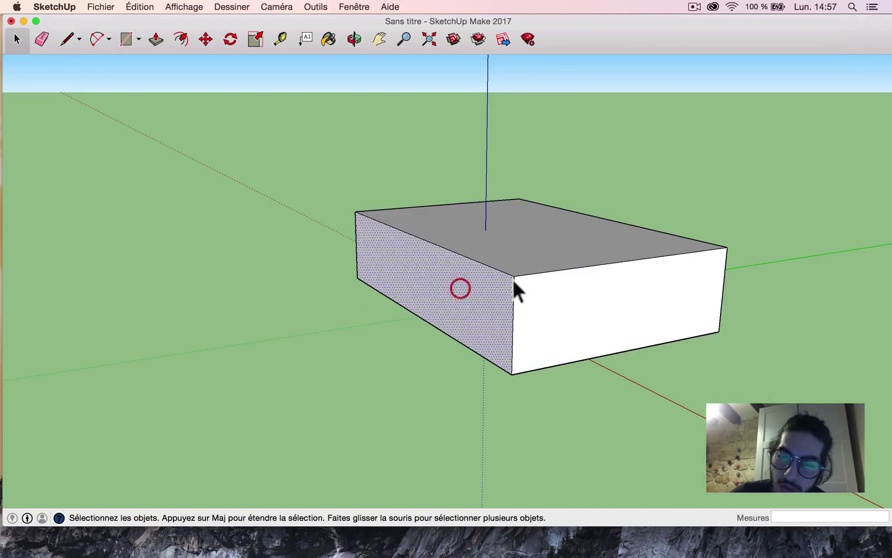
click(508, 288)
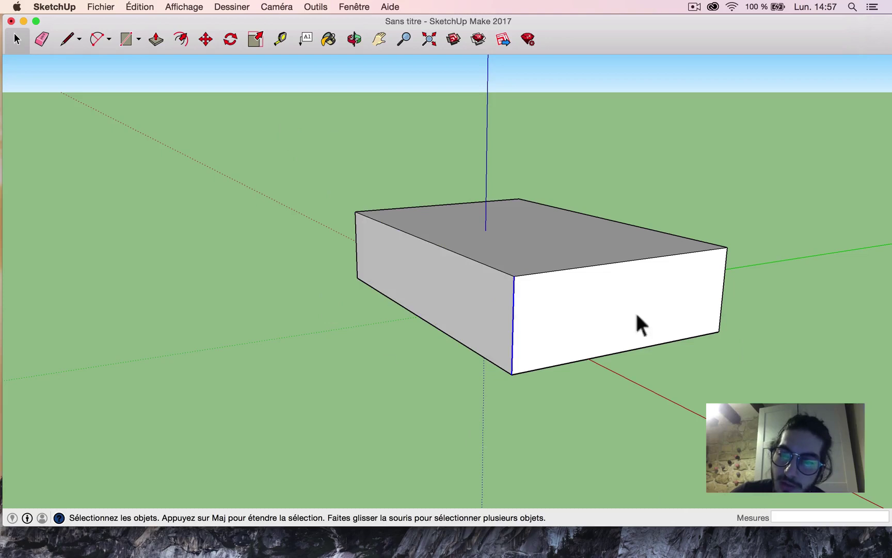
click(542, 247)
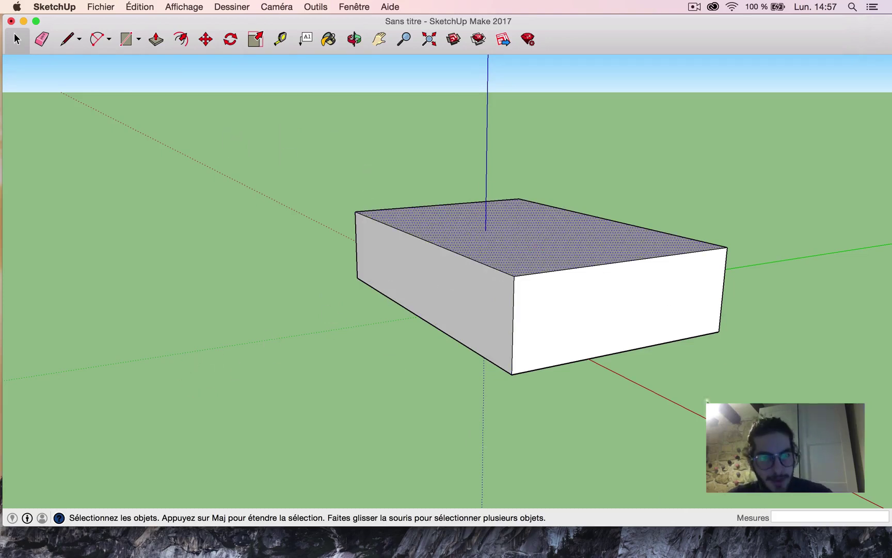
click(428, 388)
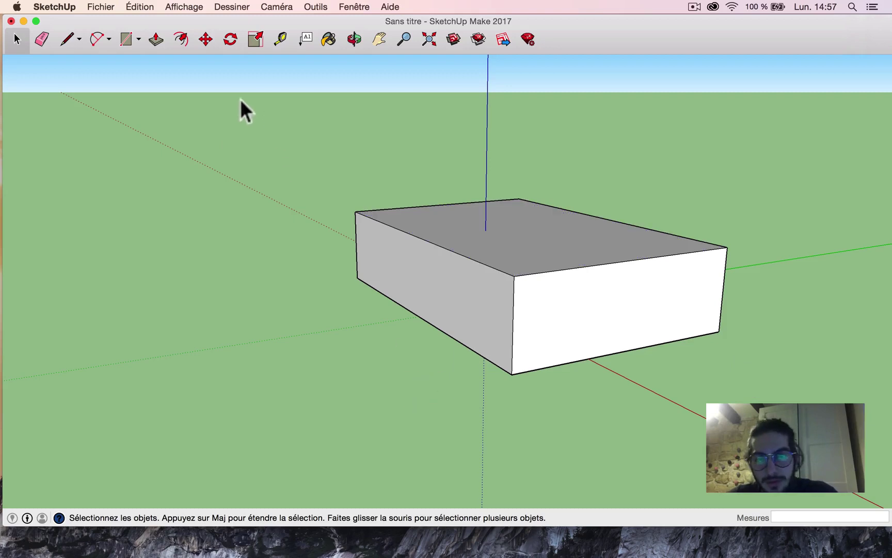
Window-select the whole box, make it a group via Edition > Créer un groupe, and check it selects as one object.
drag(244, 103, 821, 454)
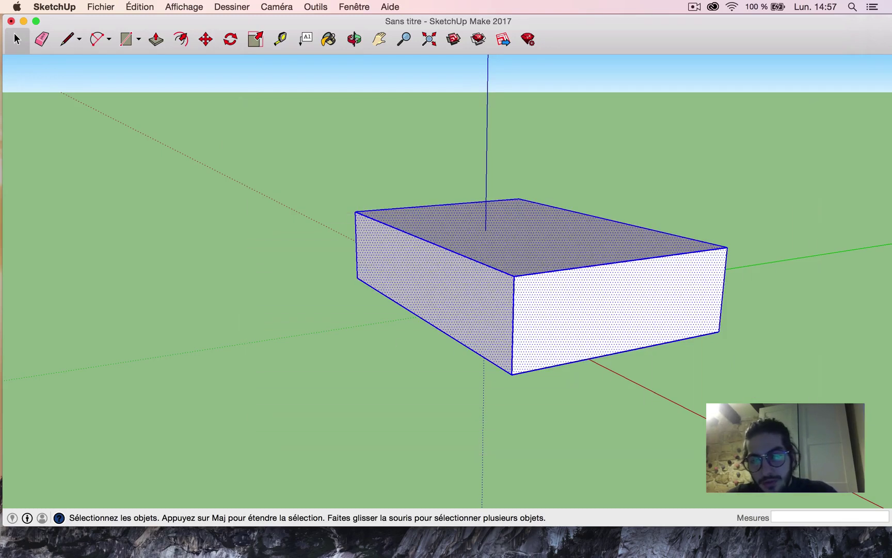
click(142, 8)
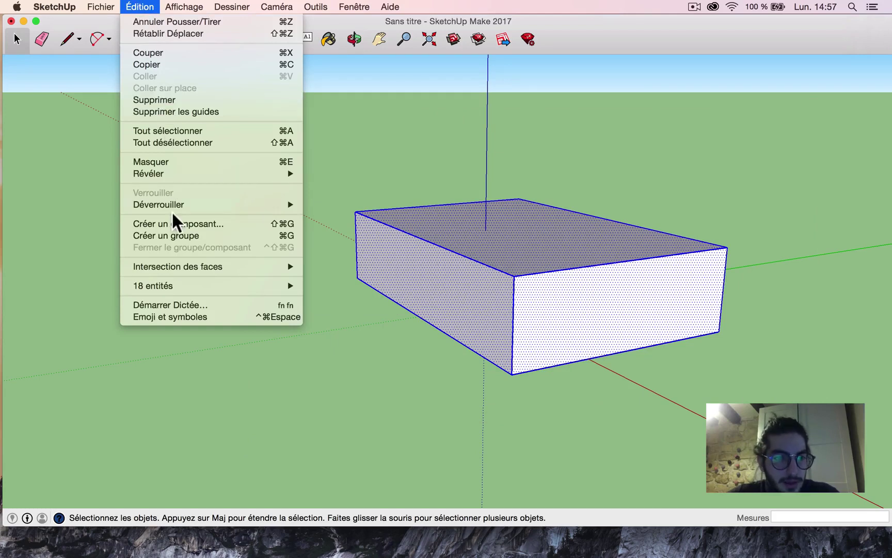
click(188, 235)
click(161, 181)
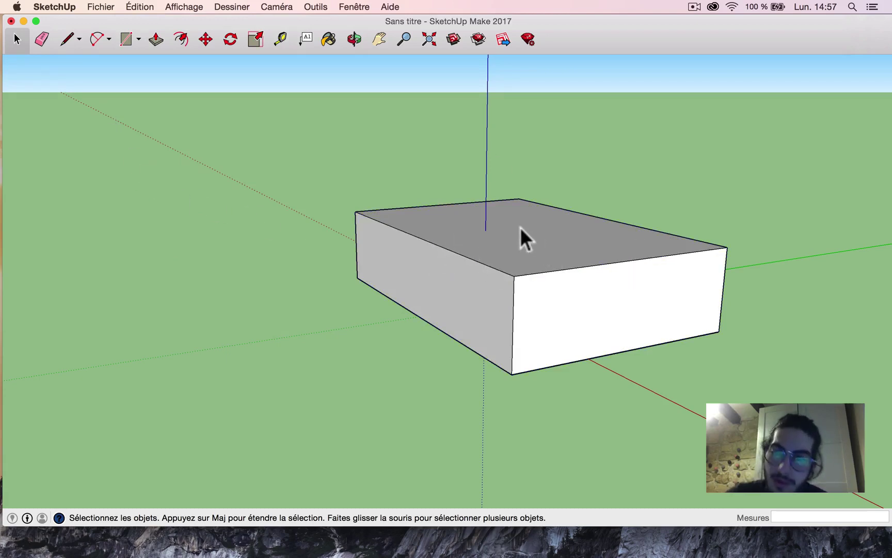
click(542, 243)
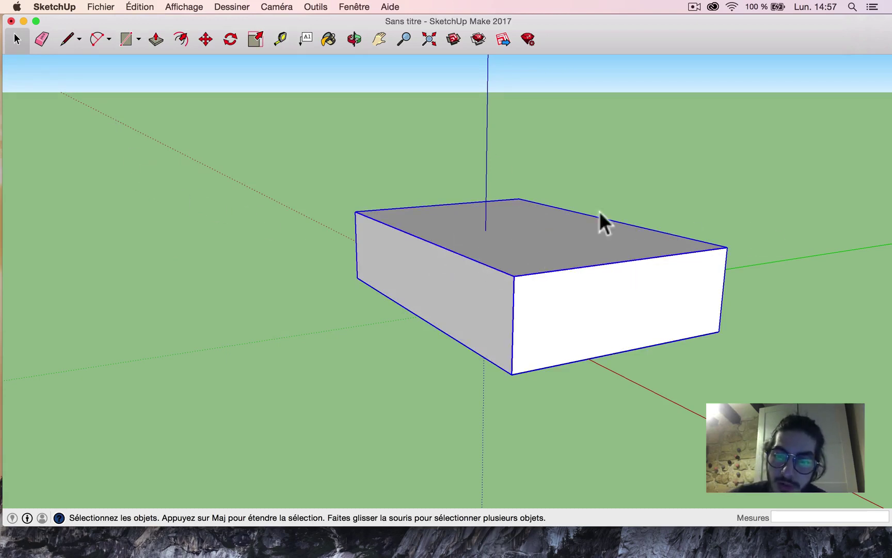
click(234, 317)
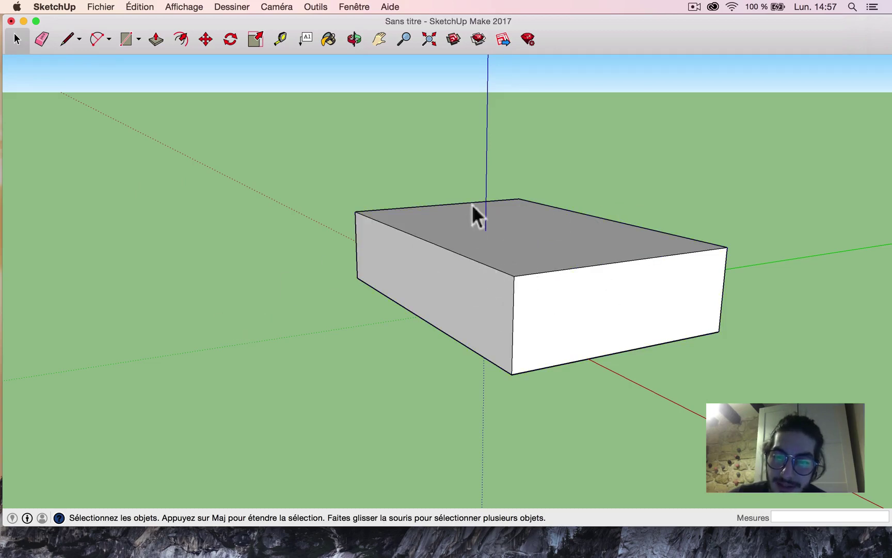
click(517, 250)
double_click(532, 248)
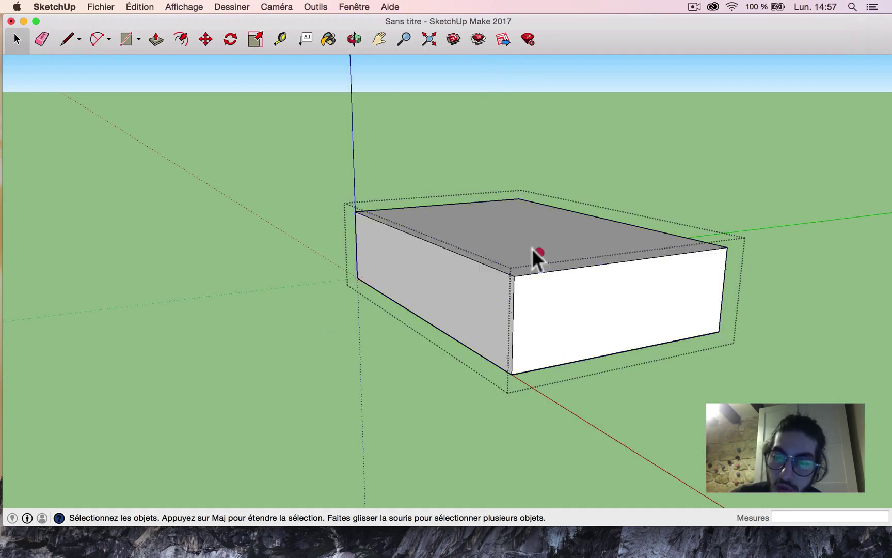
triple_click(536, 251)
click(495, 287)
click(613, 298)
click(497, 231)
middle_drag(434, 243, 683, 277)
mouse_move(618, 225)
middle_down()
mouse_move(513, 222)
mouse_move(578, 233)
middle_up()
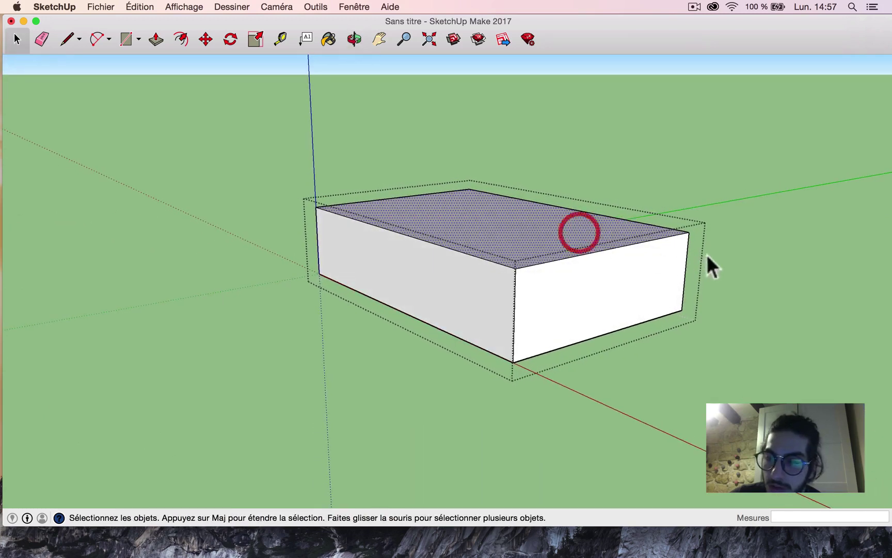
middle_drag(650, 260, 604, 251)
click(798, 250)
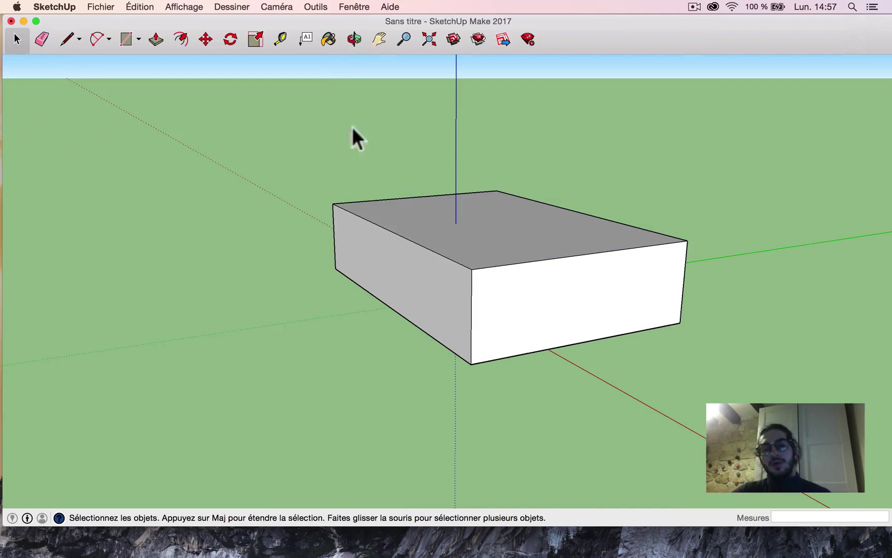
triple_click(468, 247)
mouse_move(506, 242)
middle_down()
mouse_move(452, 285)
mouse_move(507, 272)
mouse_move(459, 273)
mouse_move(420, 260)
middle_up()
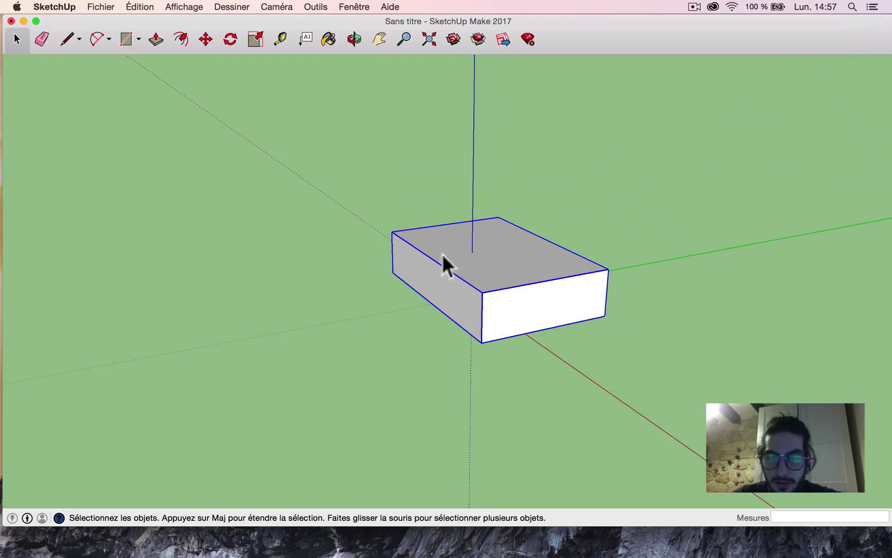
click(206, 39)
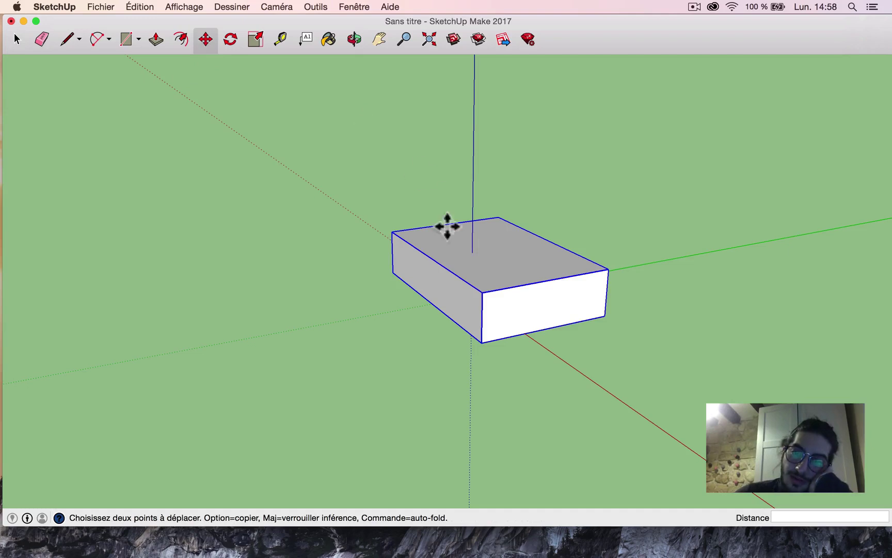
click(442, 281)
click(145, 214)
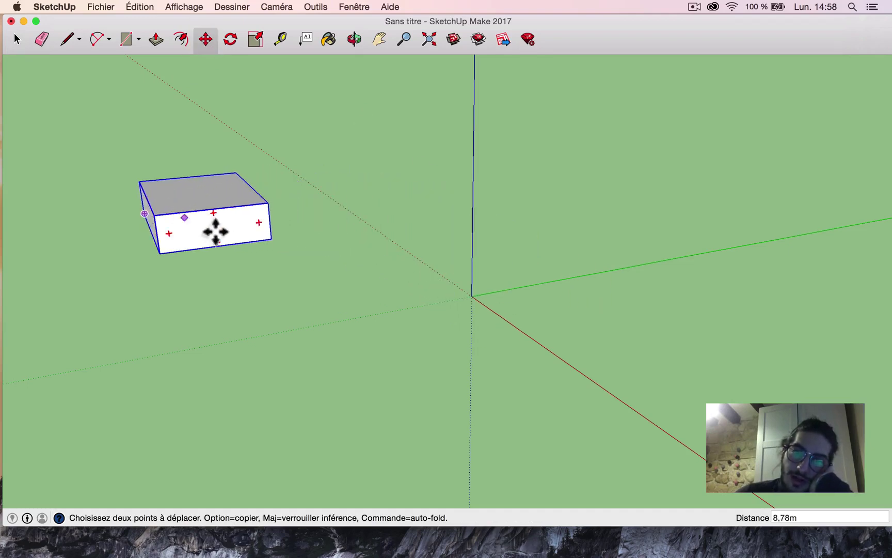
click(215, 232)
click(439, 249)
click(16, 39)
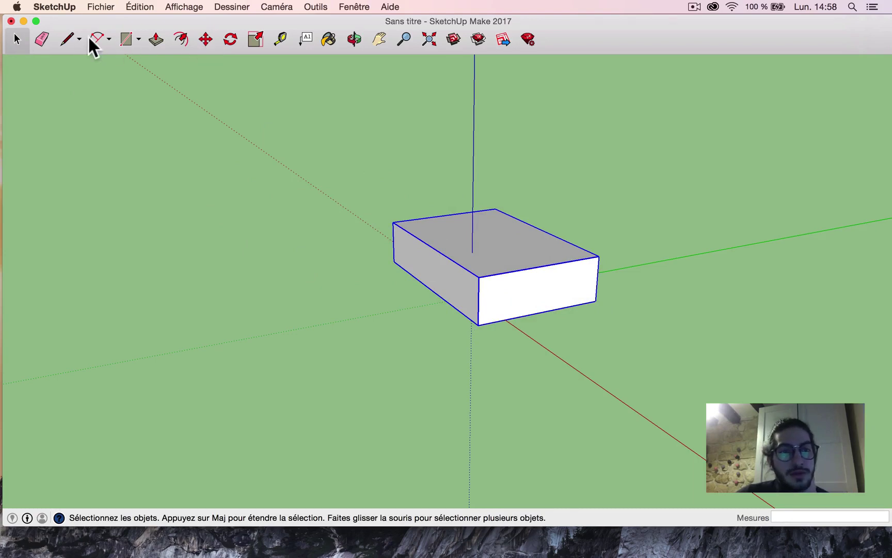
Draw a circle to the left of the box using the Cercle shape.
right_click(127, 40)
click(128, 39)
drag(127, 39, 172, 95)
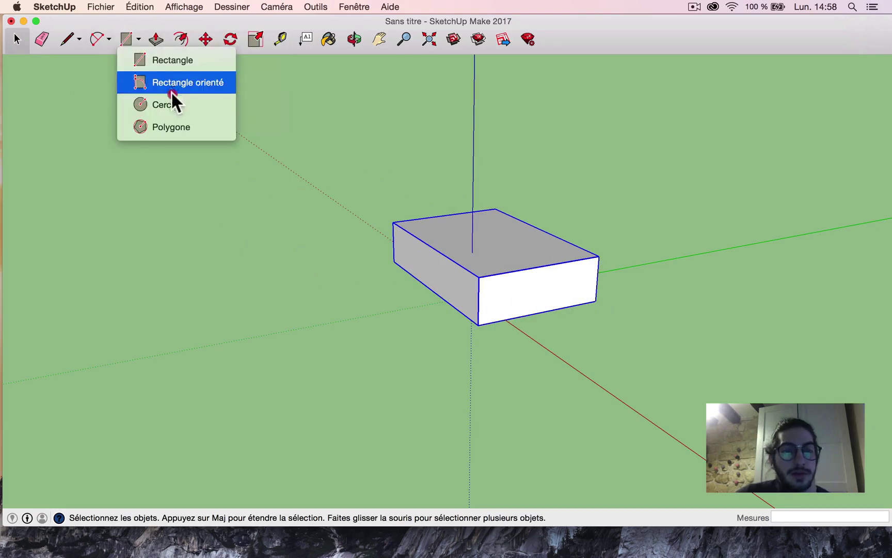
click(172, 104)
click(105, 323)
click(281, 280)
Push/pull the circle up into a cylinder and window-select it.
click(155, 39)
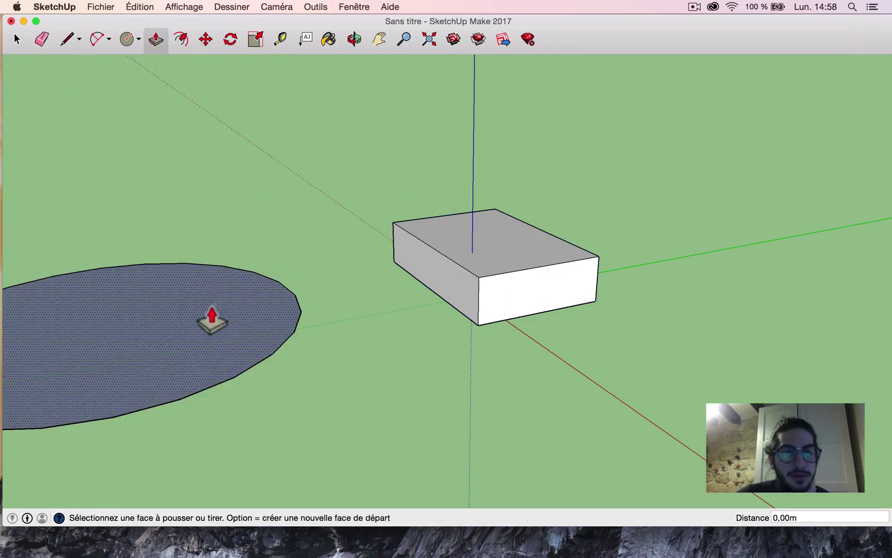
drag(212, 320, 212, 202)
click(16, 39)
scroll(208, 206, down, 3)
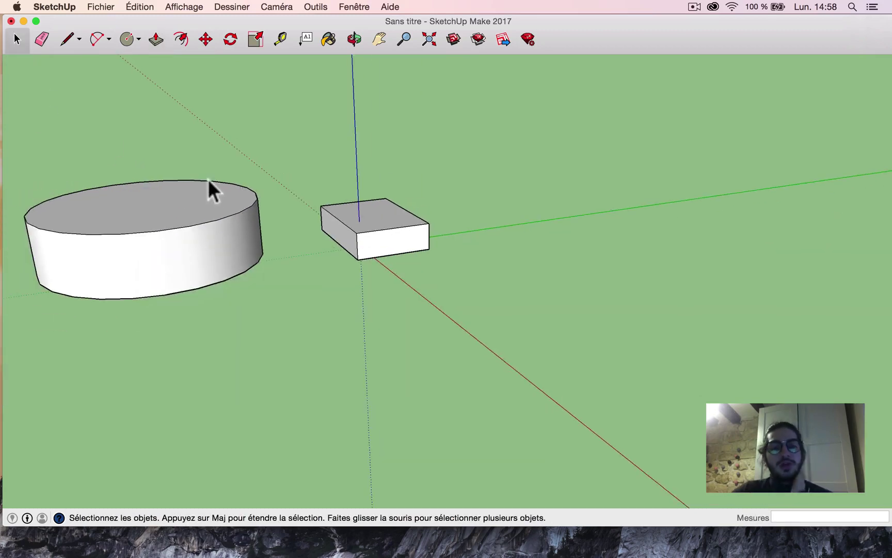
scroll(208, 178, down, 2)
drag(41, 111, 263, 344)
Select the cylinder's faces and edges and group them with Cmd+G.
click(235, 318)
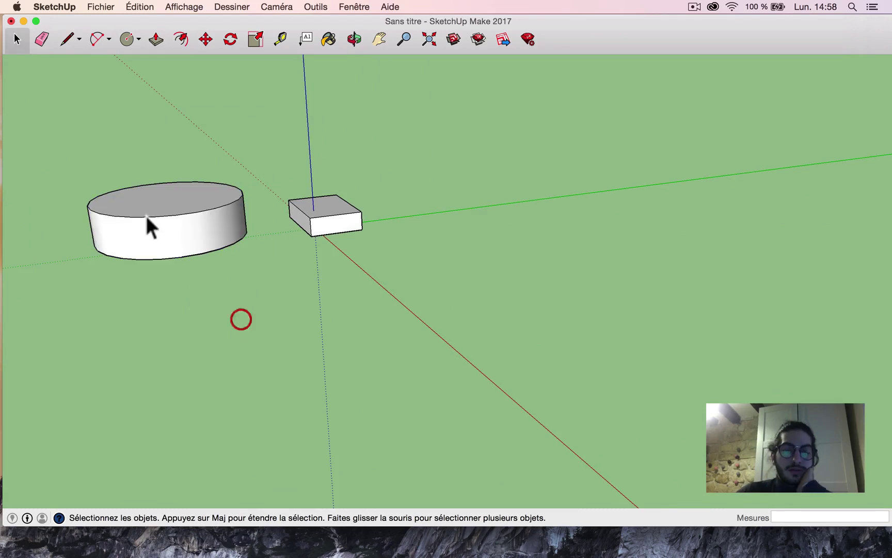
double_click(168, 239)
click(169, 238)
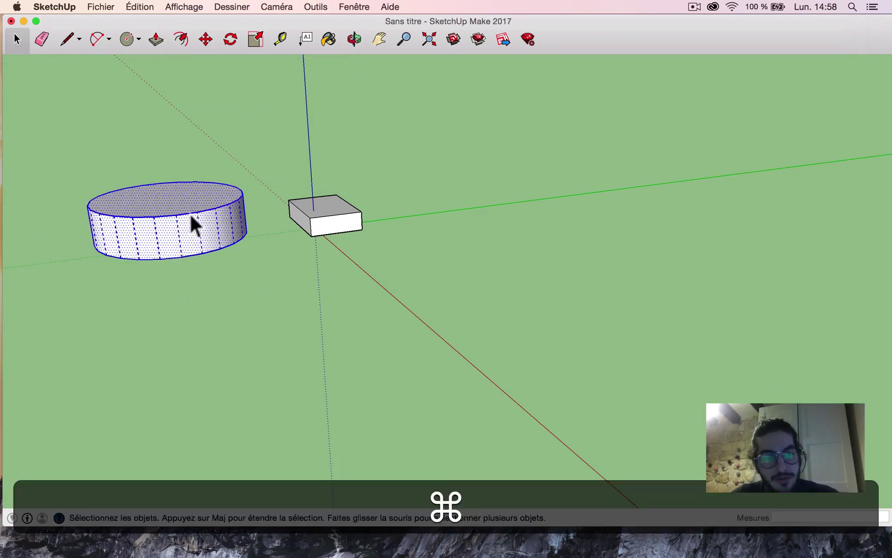
key(super+g)
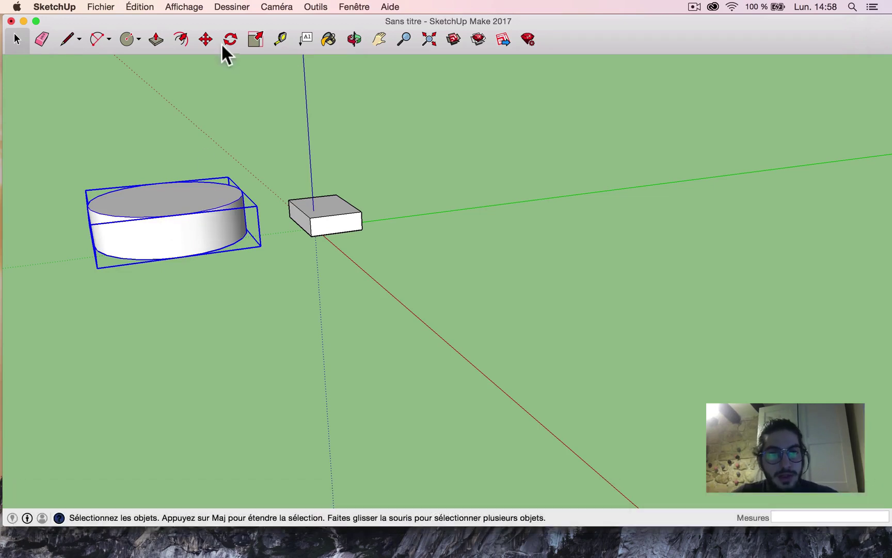
Move the cylinder group to the right along the green axis.
click(206, 40)
click(166, 205)
click(428, 185)
Window-select the box and delete it, then select the cylinder.
click(16, 39)
drag(245, 145, 386, 289)
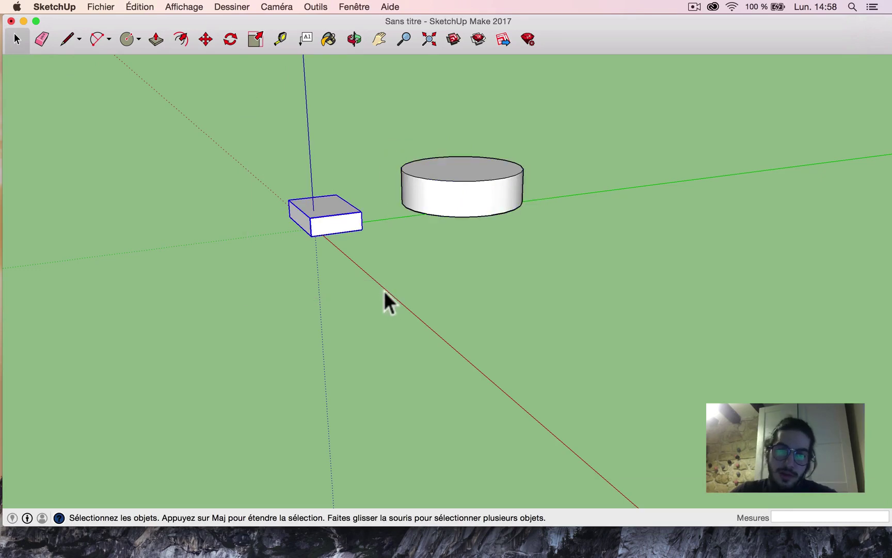
key(Delete)
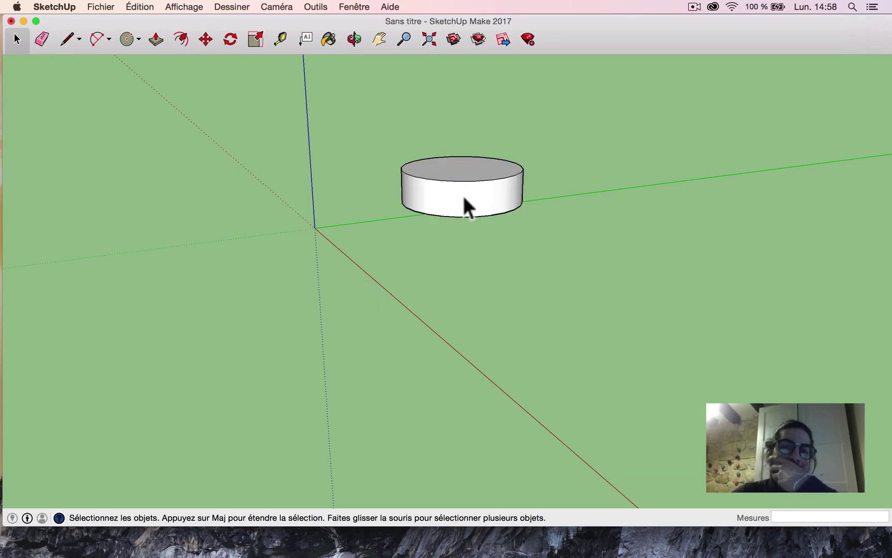
click(450, 190)
Delete the cylinder group with Backspace and try the Move tool on the empty scene.
key(BackSpace)
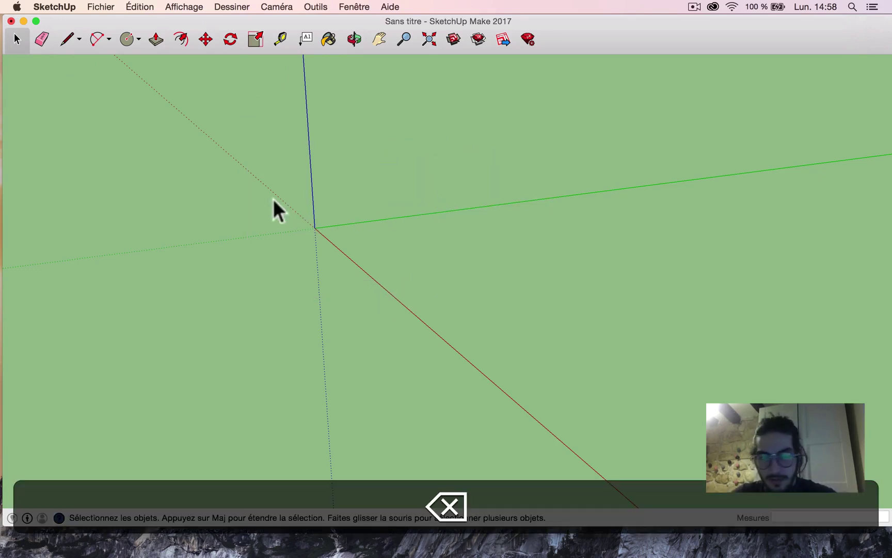
key(m)
click(339, 216)
click(508, 237)
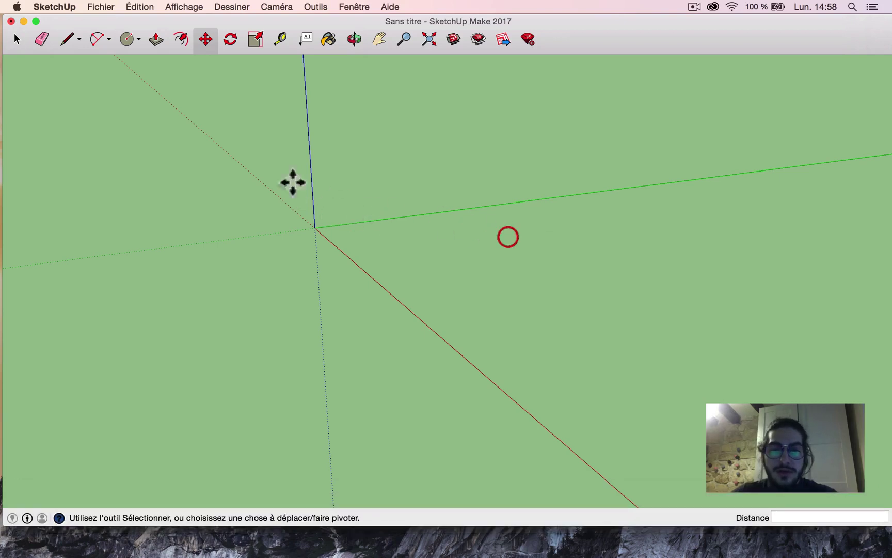
click(21, 41)
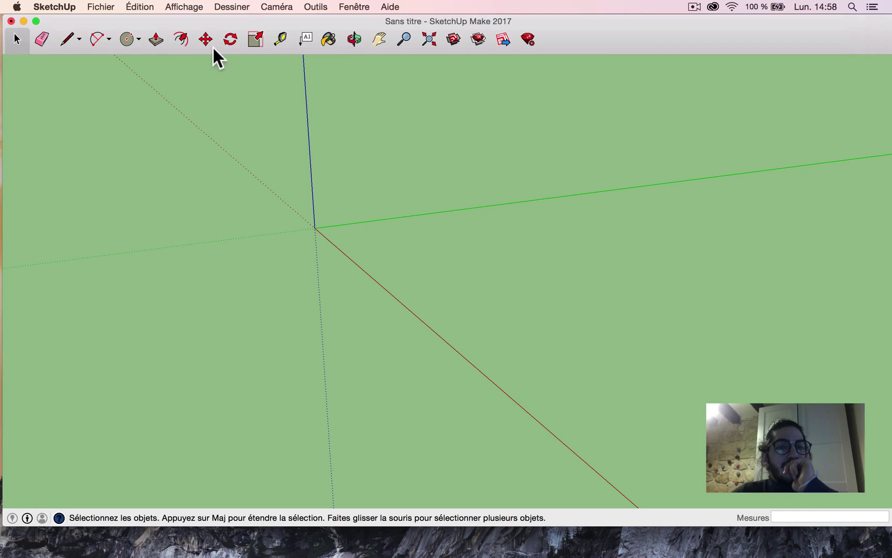
Zoom, orbit and pan around the empty scene.
scroll(264, 183, up, 3)
mouse_move(342, 193)
middle_down()
mouse_move(389, 221)
mouse_move(100, 76)
middle_up()
click(379, 39)
drag(323, 120, 547, 214)
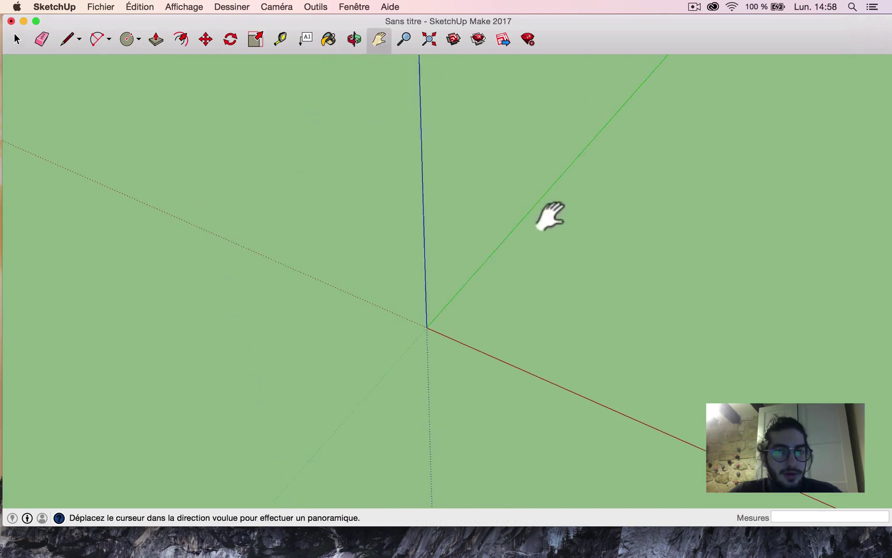